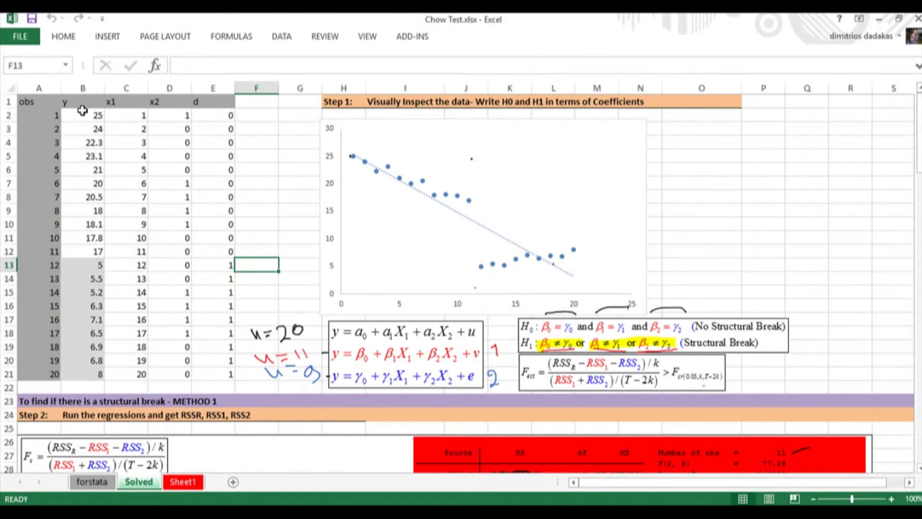
Step: Look over the 20 y values in B2:B21 and the x1, x2 values in C2:D21
left_click_drag(82, 110, 84, 373)
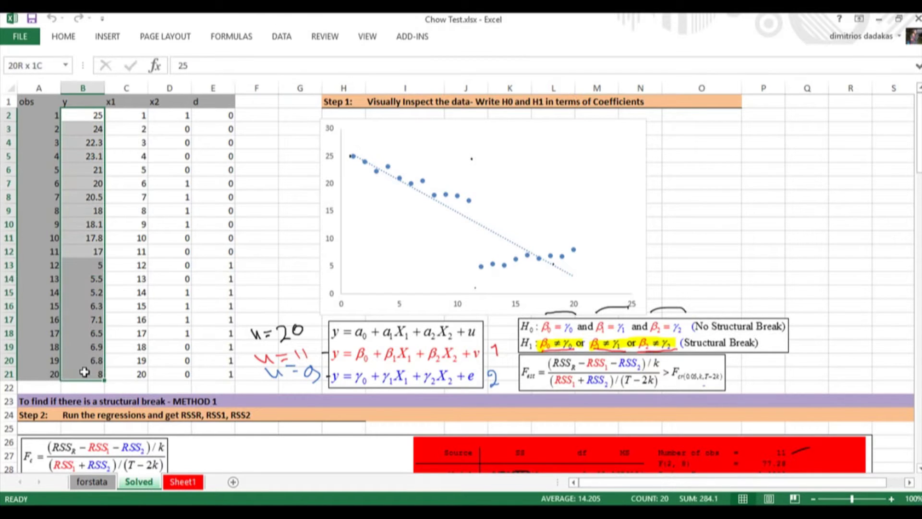
left_click_drag(137, 115, 185, 374)
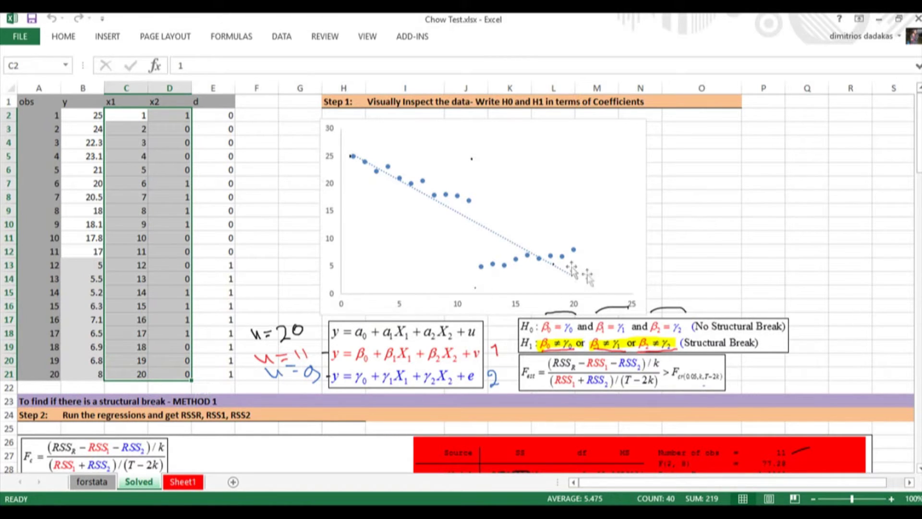
left_click(699, 210)
Step: Scroll down to Step 3 and select the Fest value 168.9598
scroll(696, 221, "down", 5)
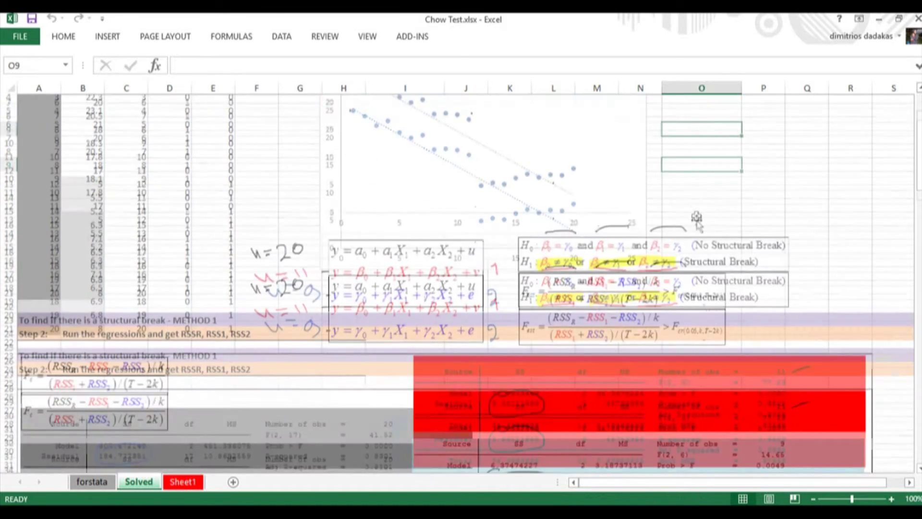
scroll(697, 226, "down", 5)
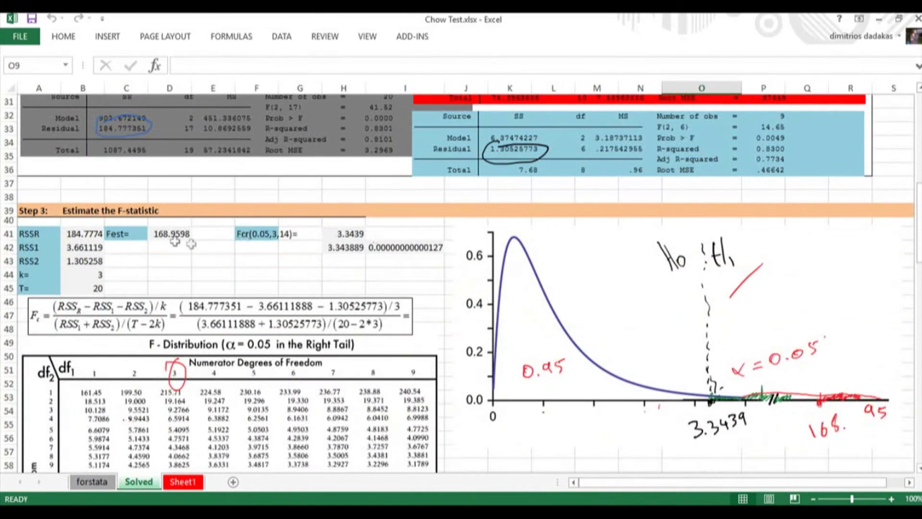
left_click_drag(142, 234, 171, 234)
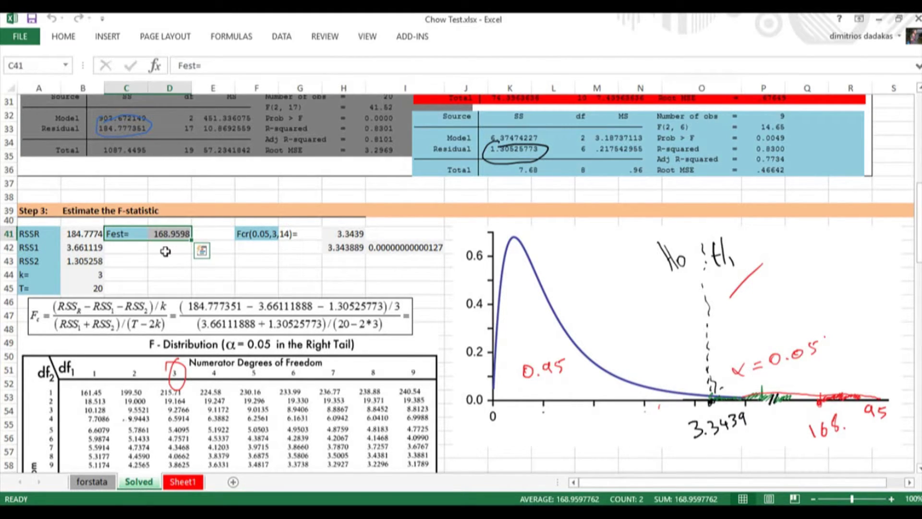
Step: Import C:\YT\2.Chow\Chow Test.xlsx into EViews as a new CHOW TEST workfile of 20 observations
left_click(885, 23)
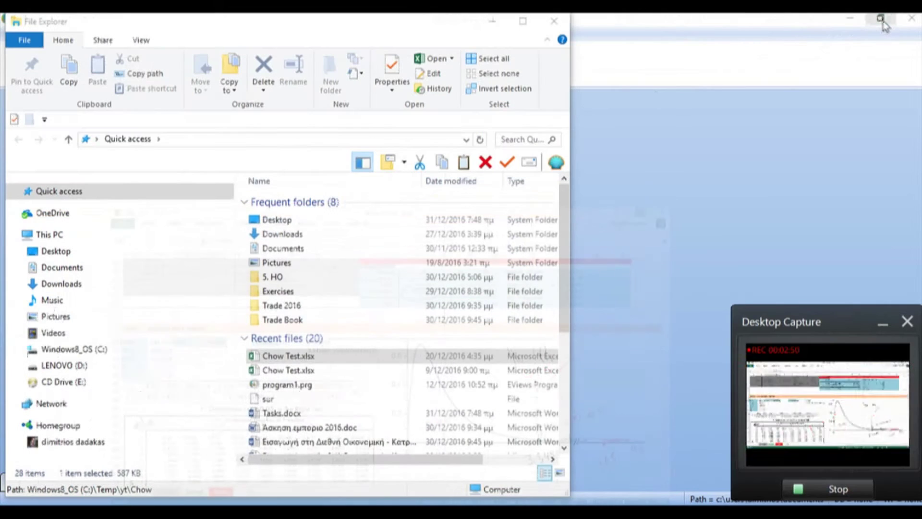
left_click(661, 123)
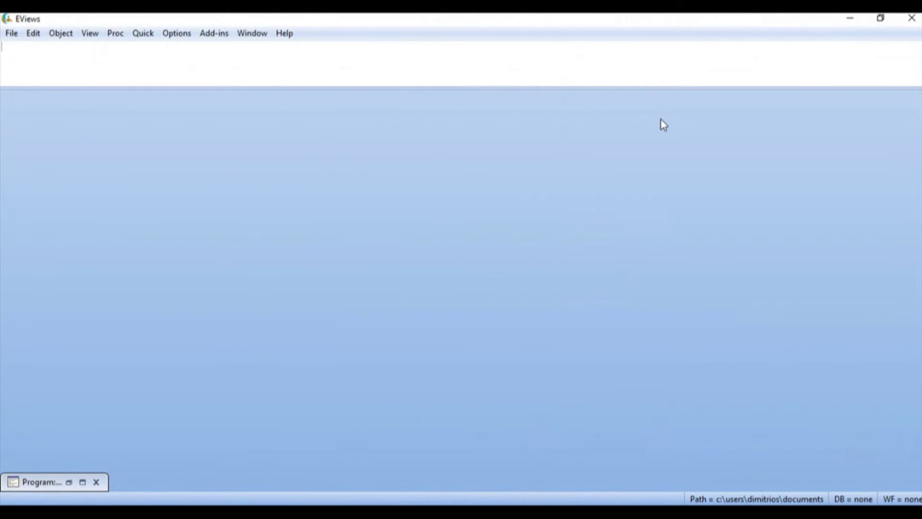
left_click(12, 37)
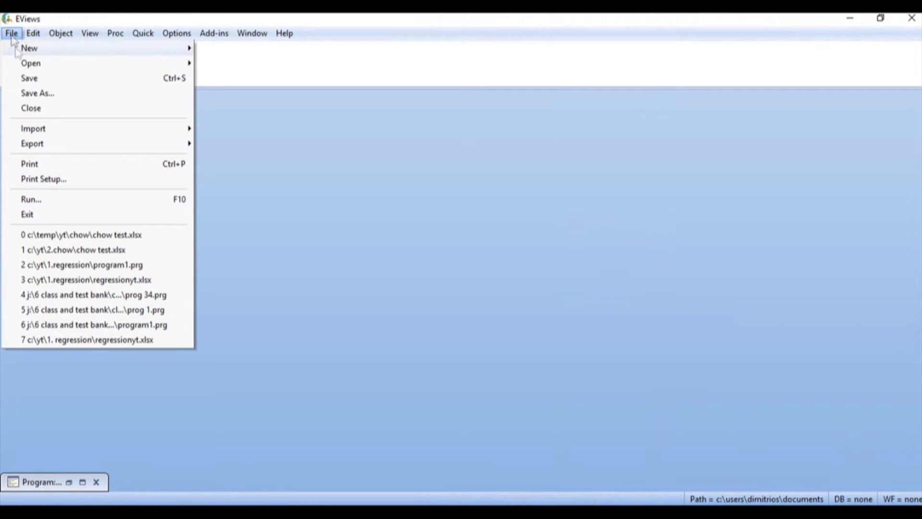
mouse_move(138, 128)
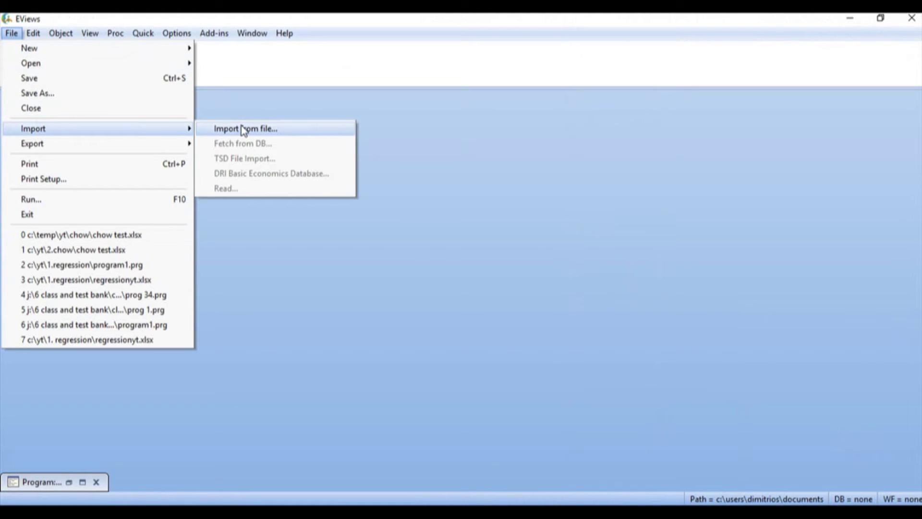
left_click(242, 129)
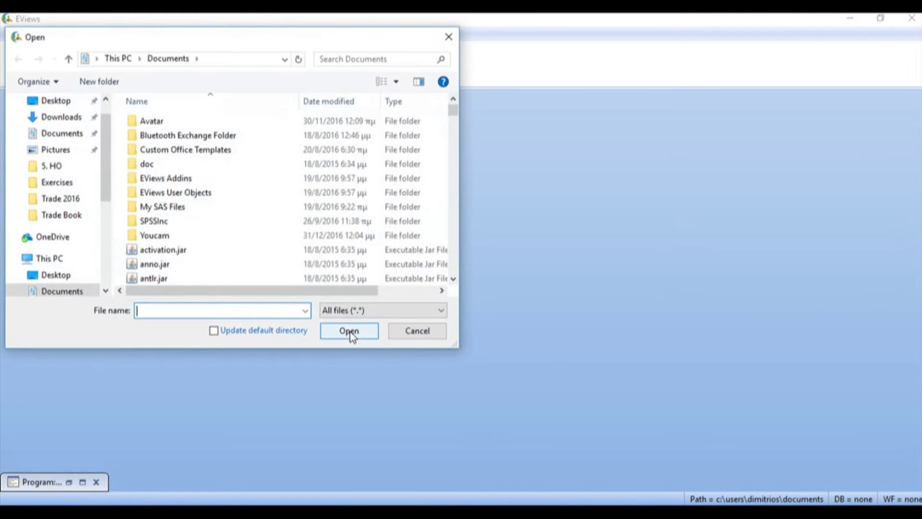
left_click_drag(107, 157, 113, 222)
left_click(84, 220)
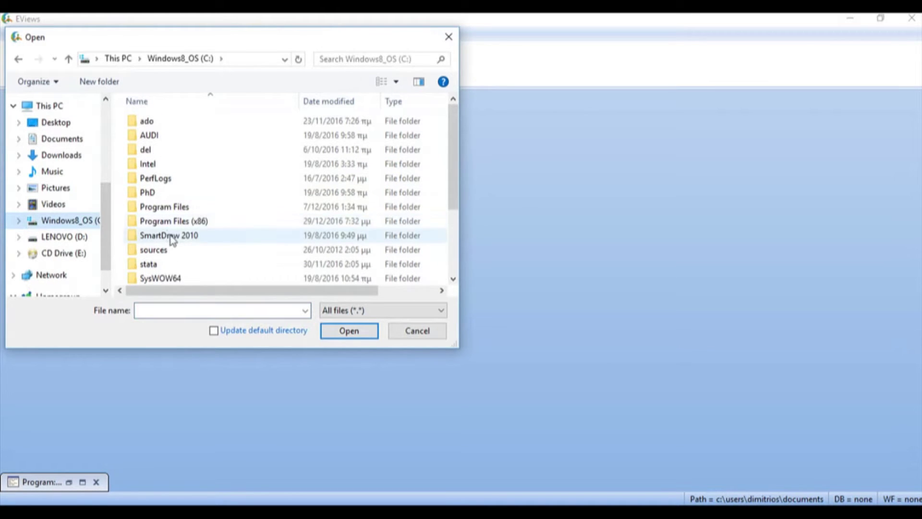
scroll(173, 238, "down", 2)
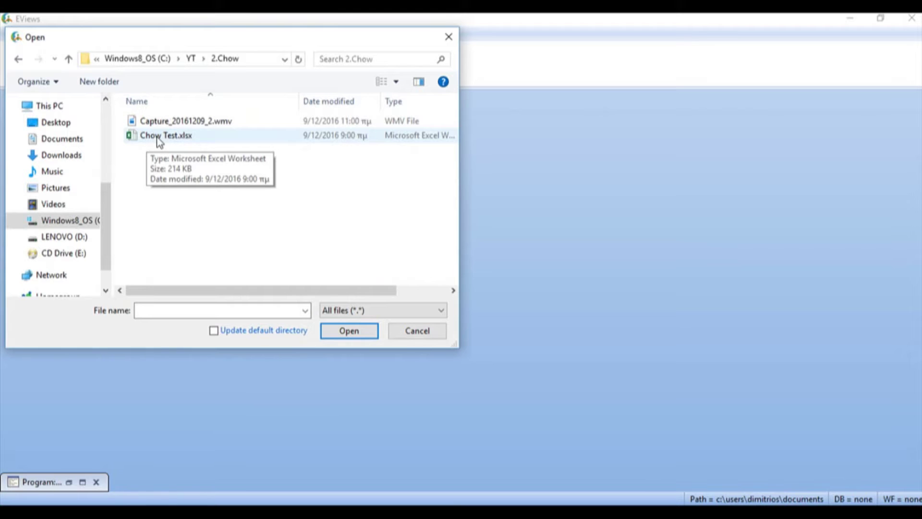
left_click(159, 141)
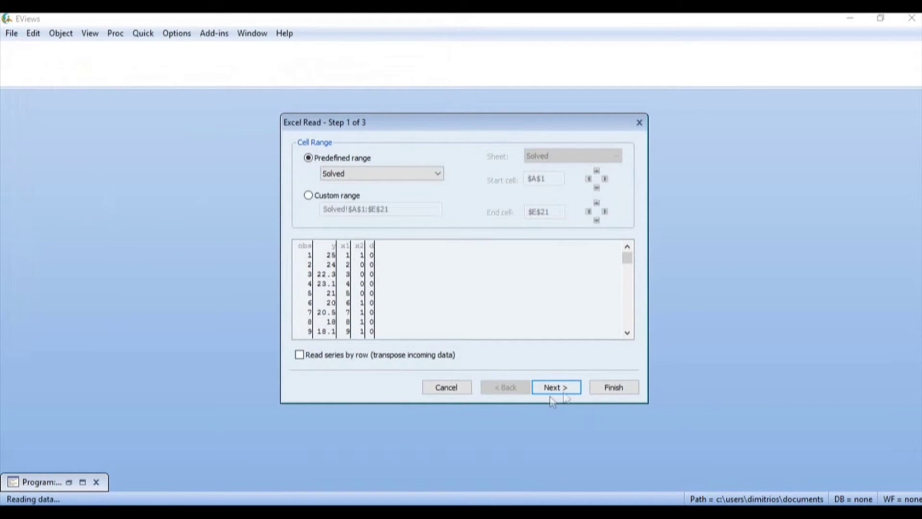
left_click(612, 390)
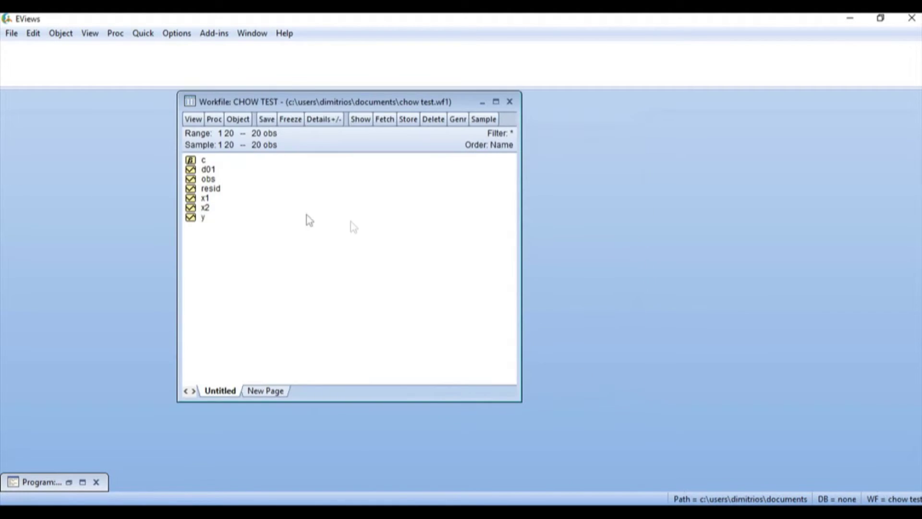
Step: Open the series X1, X2 and Y together as an untitled group
left_click(205, 198)
left_click(205, 208, "ctrl")
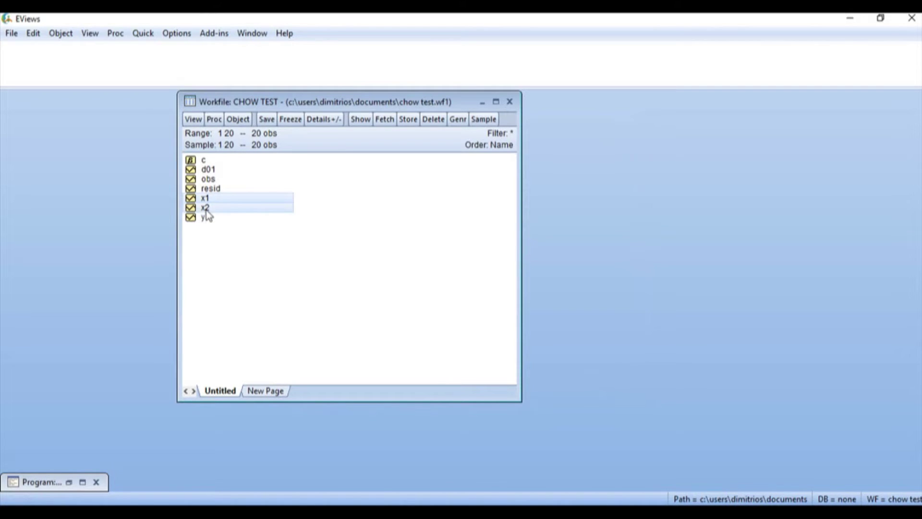
left_click(205, 218, "ctrl")
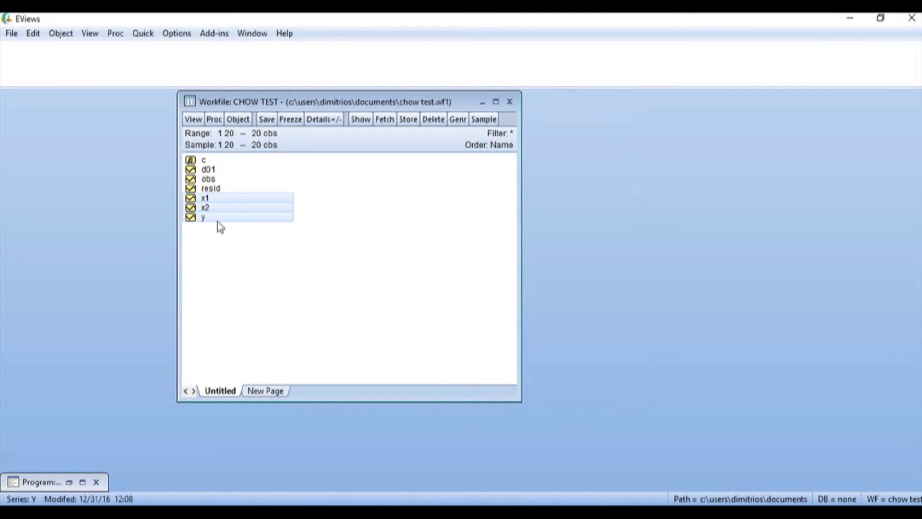
right_click(208, 207)
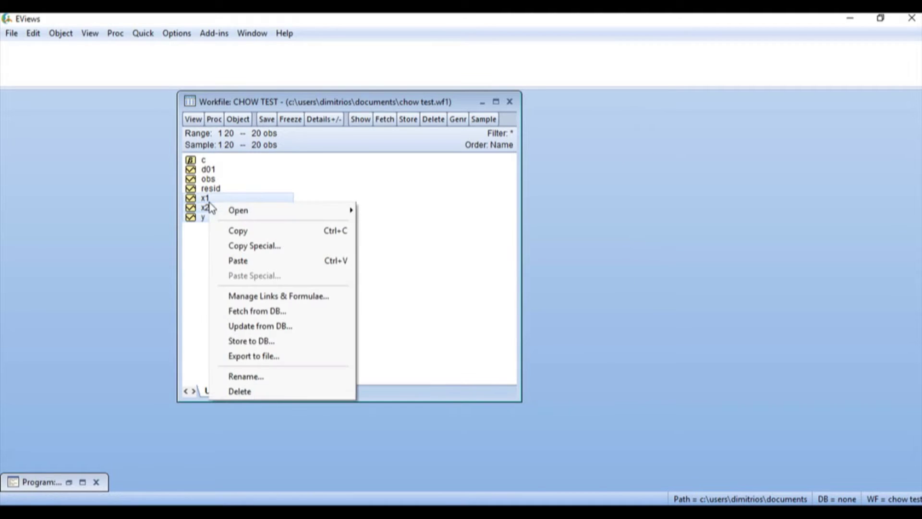
mouse_move(240, 209)
left_click(408, 210)
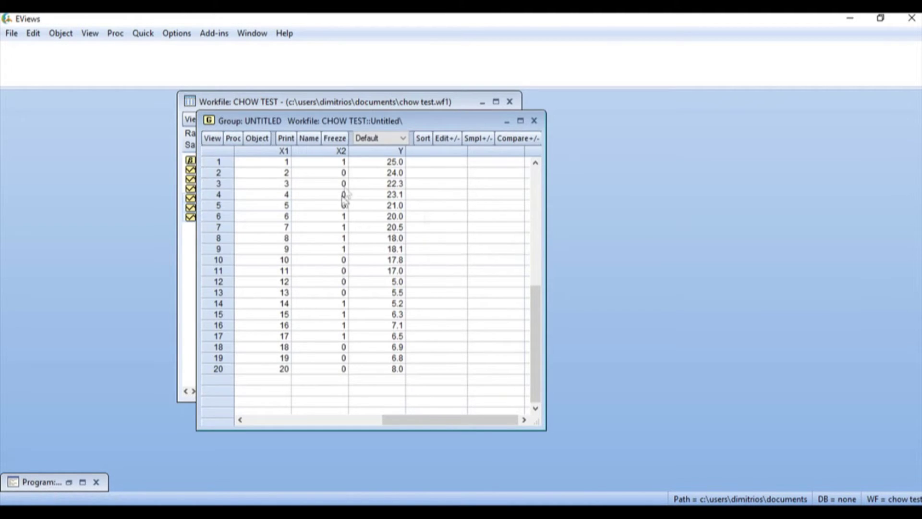
Step: Open series Y, show it as the default line graph, then close it
left_click(309, 181)
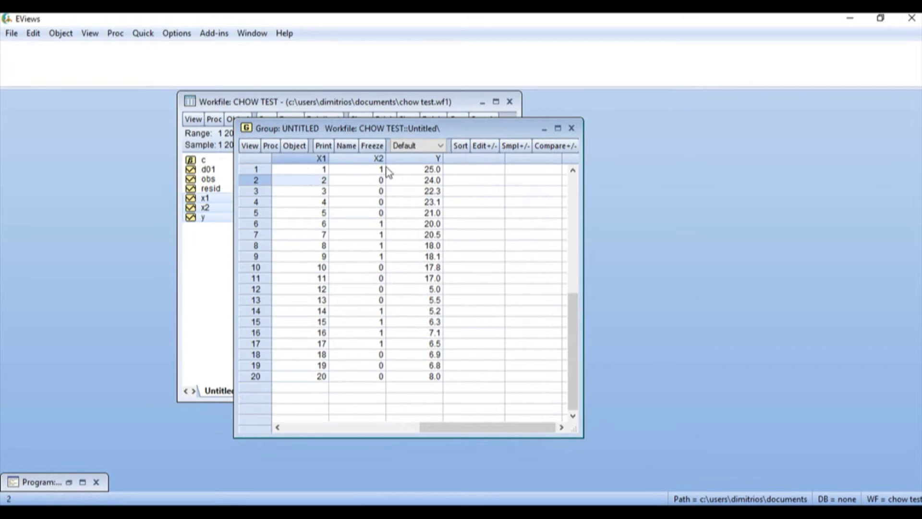
left_click(414, 160)
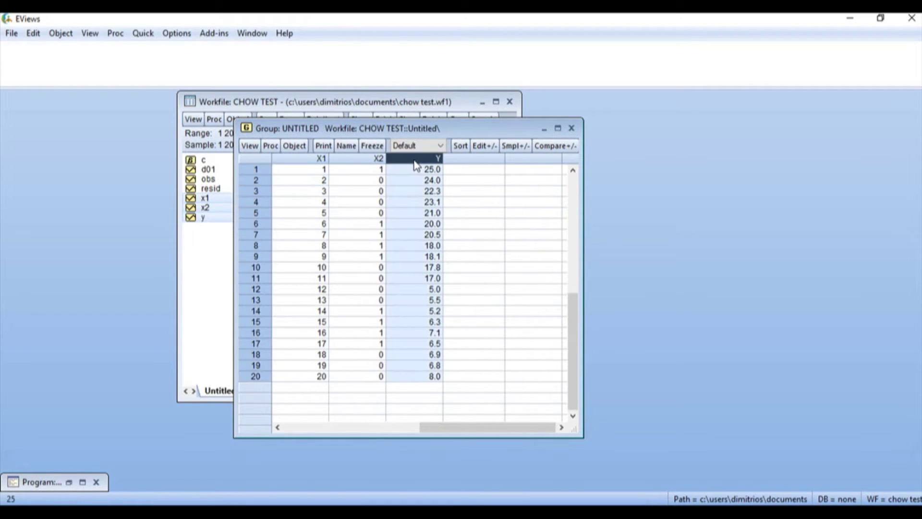
right_click(416, 165)
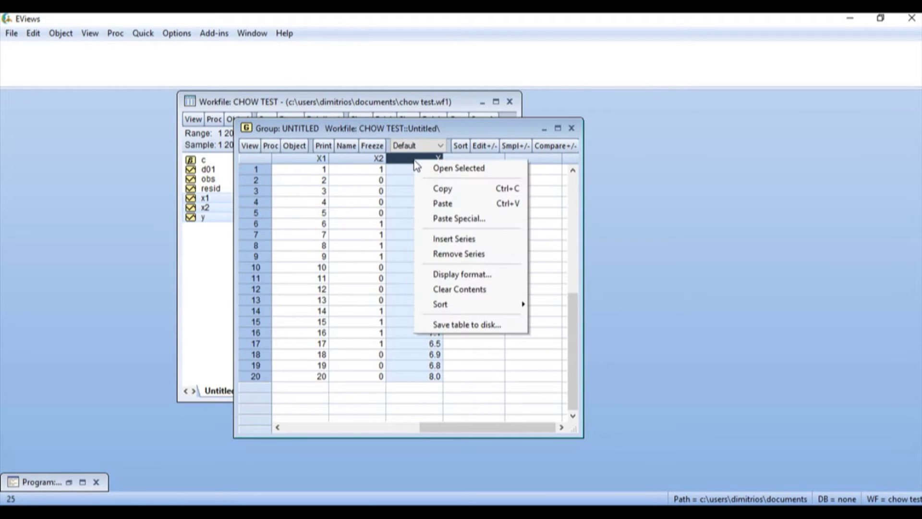
left_click(438, 169)
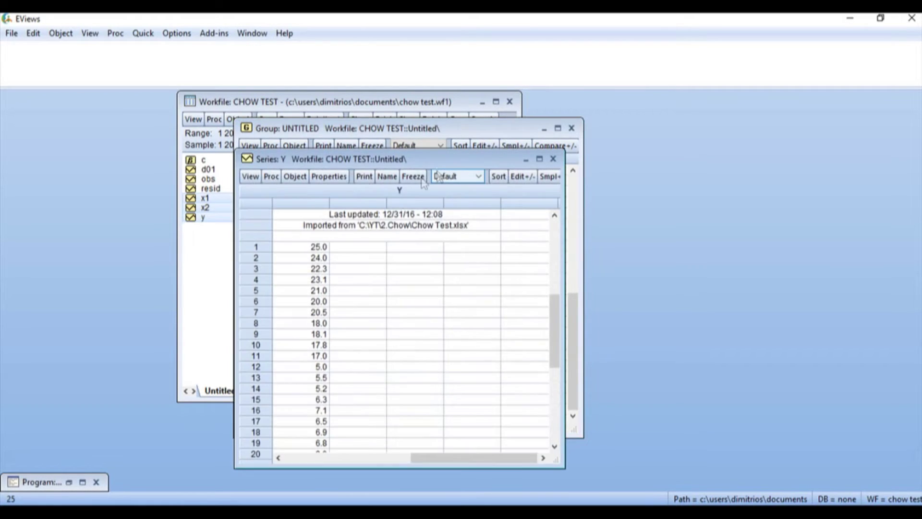
left_click(257, 179)
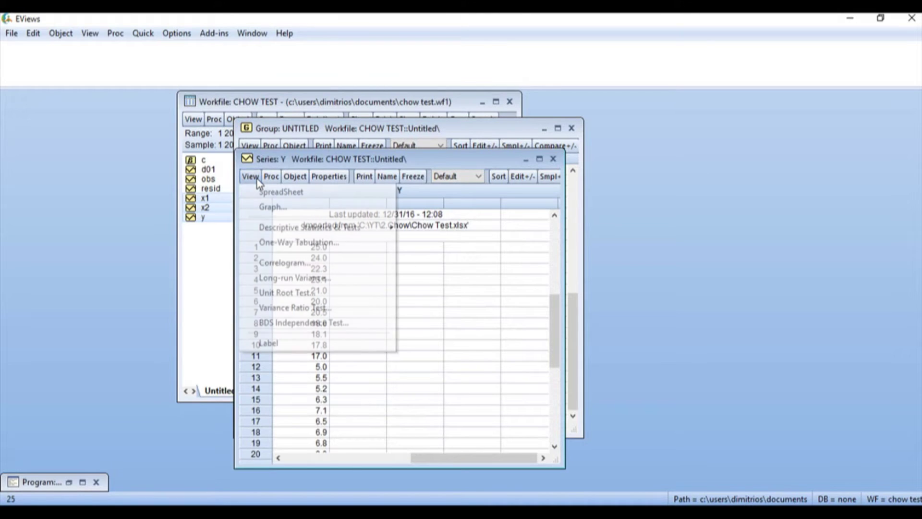
left_click(272, 208)
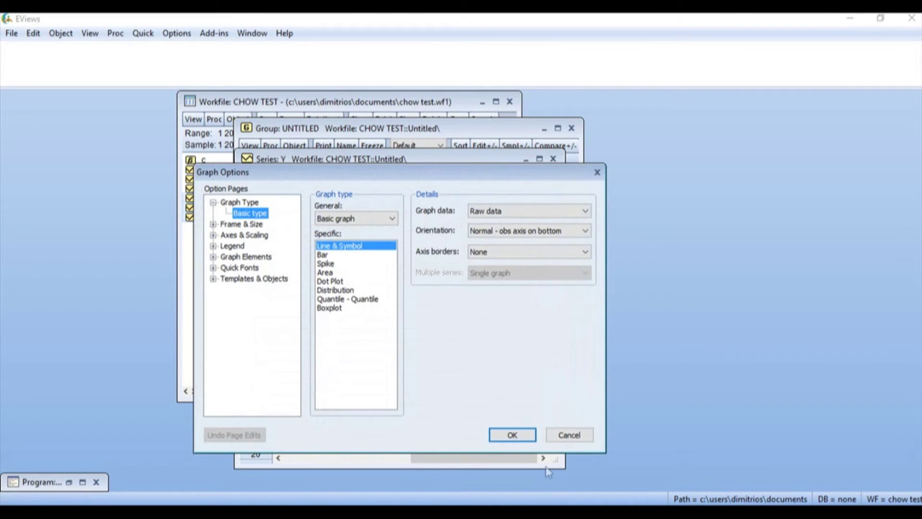
left_click(500, 432)
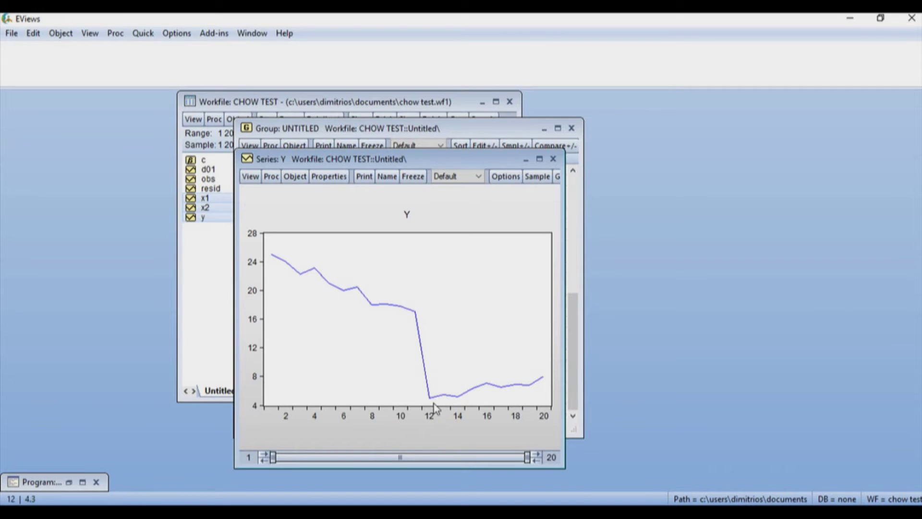
left_click(553, 159)
Step: Estimate a least-squares equation y c(0) x1 x2 via Quick > Estimate Equation
left_click(469, 234)
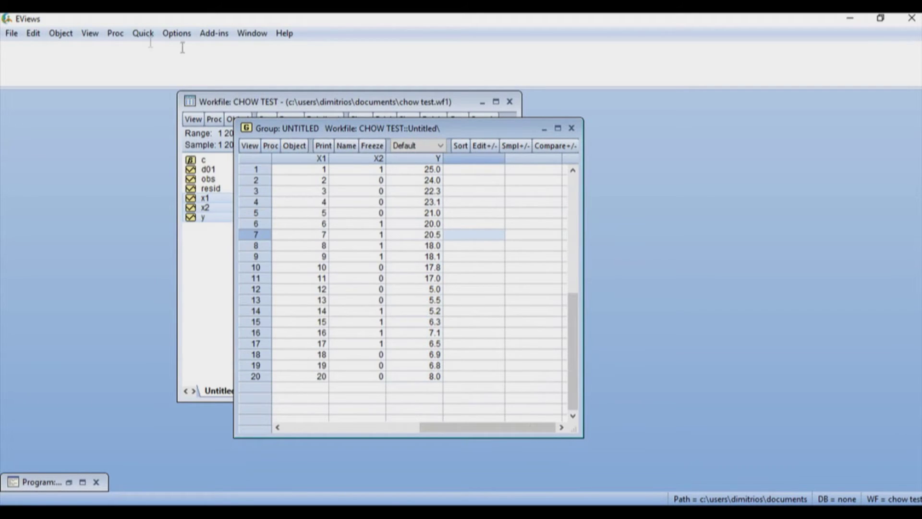
left_click(143, 33)
left_click(183, 158)
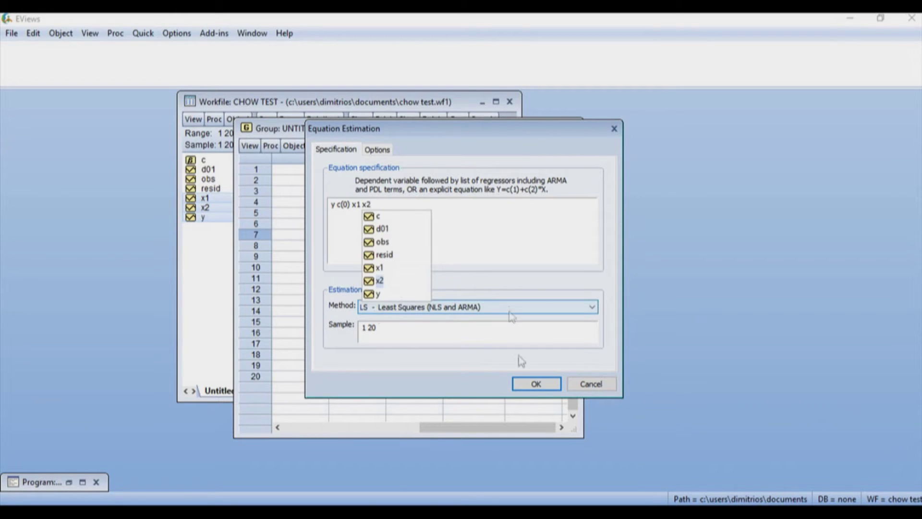
left_click(535, 383)
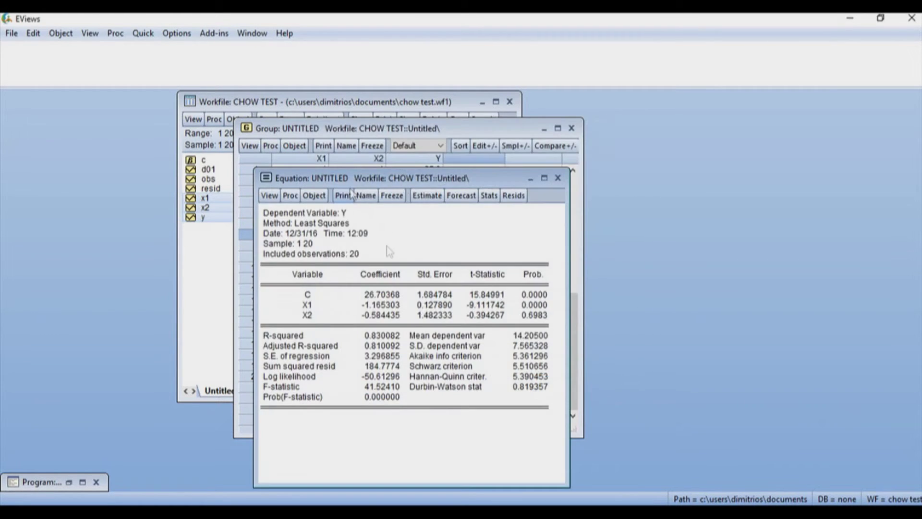
Step: Move the equation results aside and bring up the Chow Breakpoint Test dialog
left_click_drag(344, 177, 595, 138)
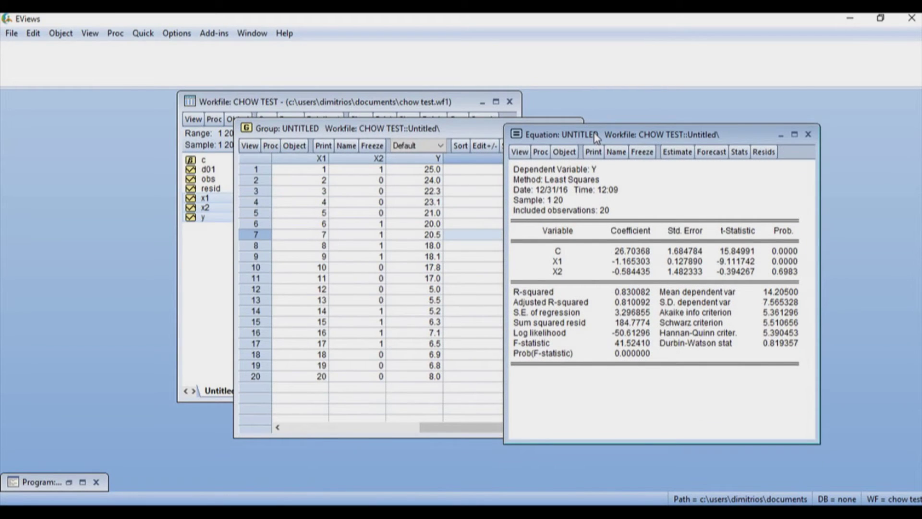
left_click(520, 153)
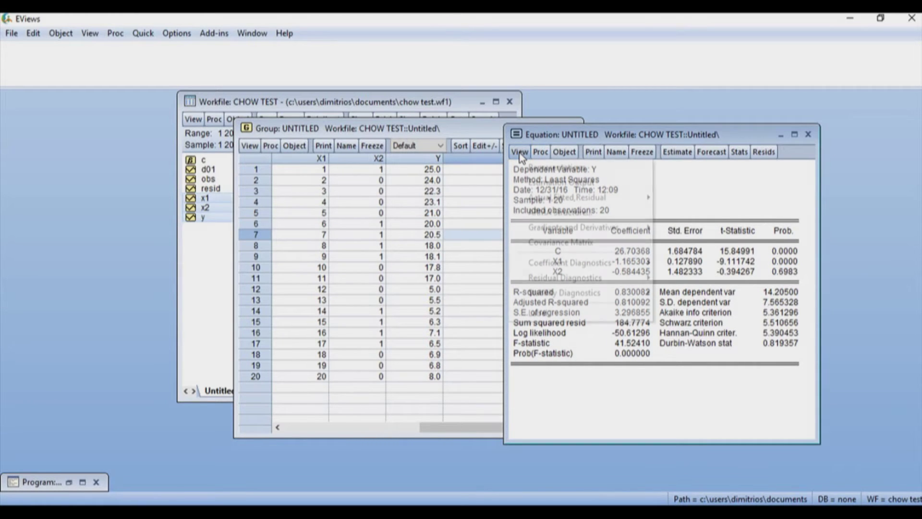
mouse_move(548, 295)
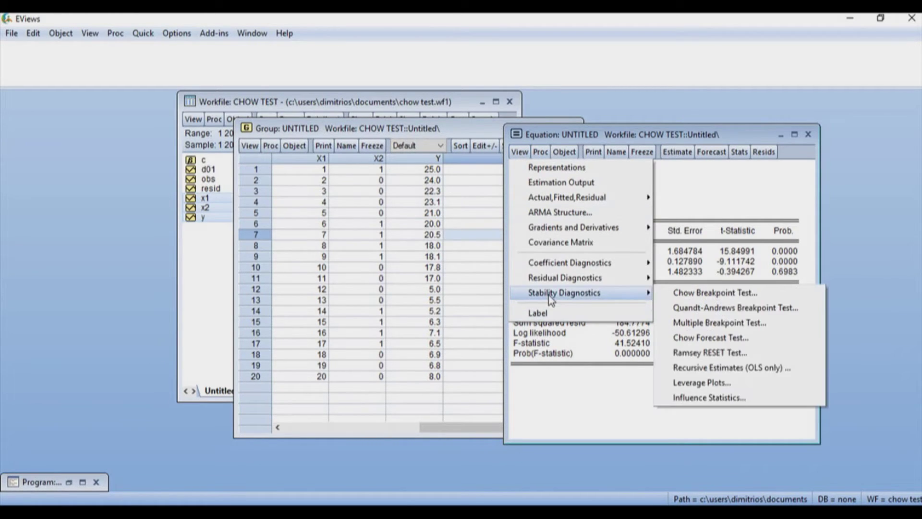
left_click(706, 292)
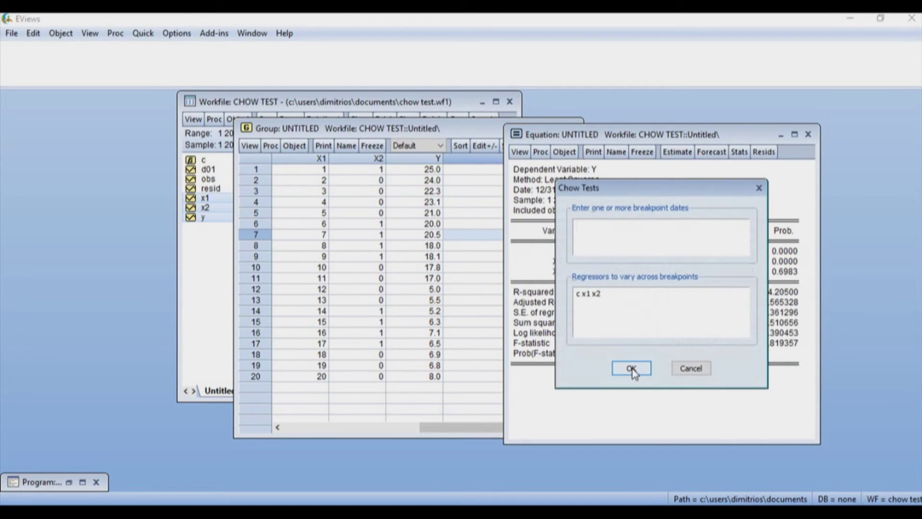
Step: Run the Chow test with breakpoint 12 and select the F-statistic 168.9598
left_click(595, 223)
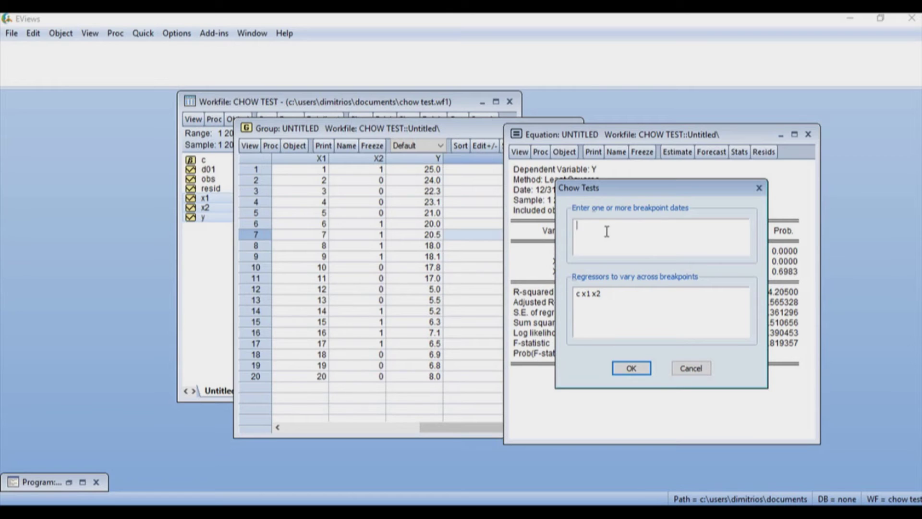
type("12")
left_click(629, 367)
left_click(625, 222)
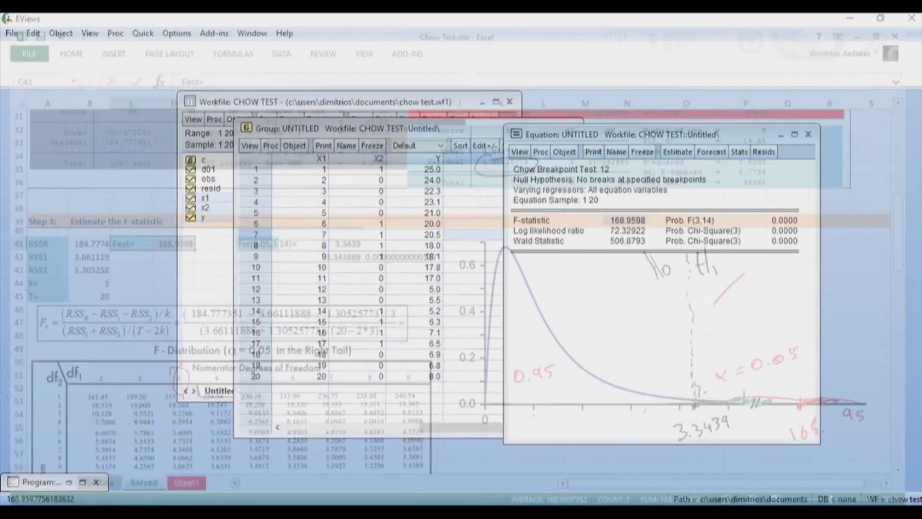
Step: Paste the F-statistic 168.9598 into cell D41 and check it
type("168.9598")
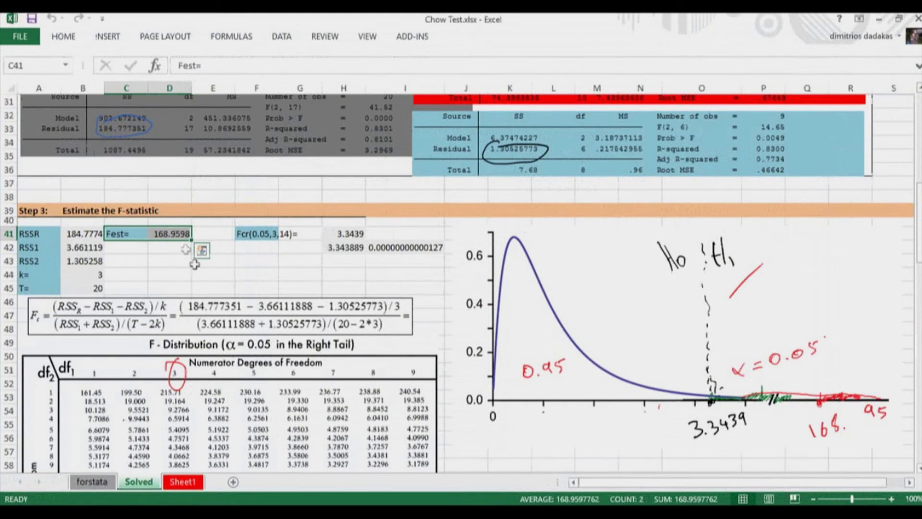
left_click(177, 234)
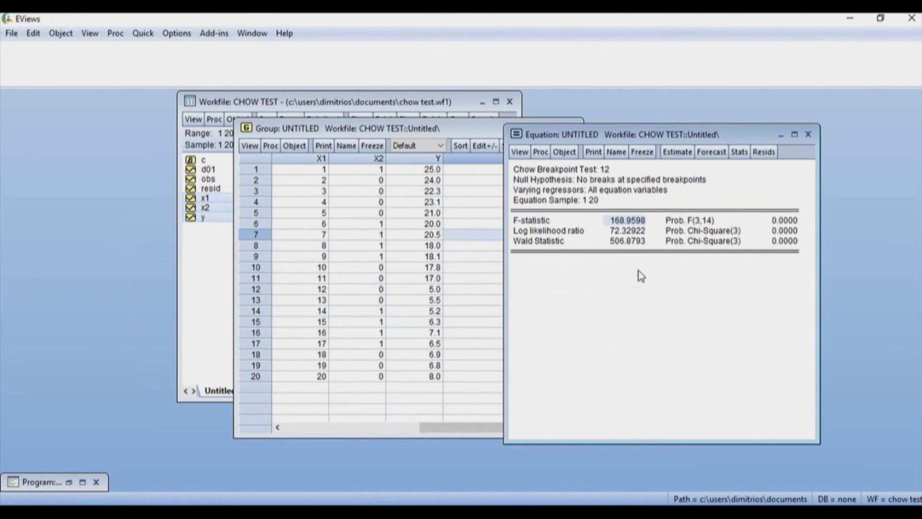
Step: Bring back the untitled program window containing the ls and chow commands
left_click(10, 33)
left_click(11, 33)
left_click(12, 33)
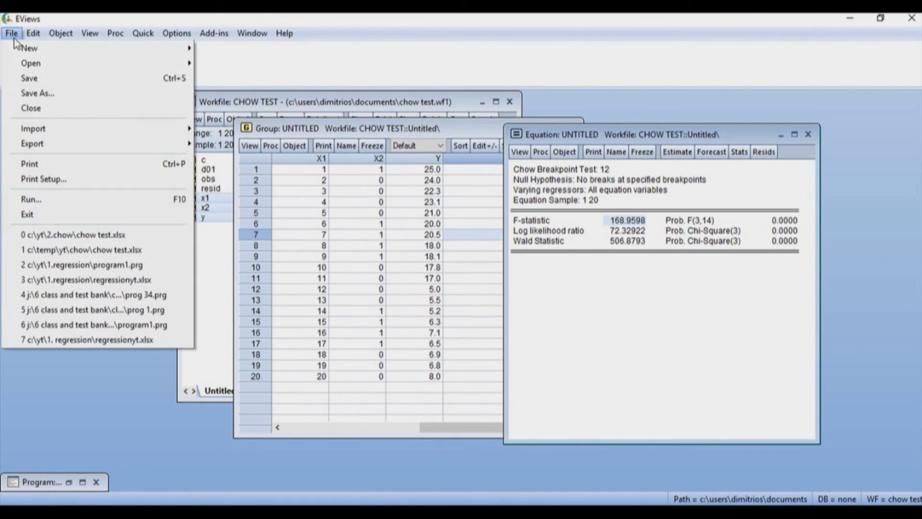
mouse_move(20, 52)
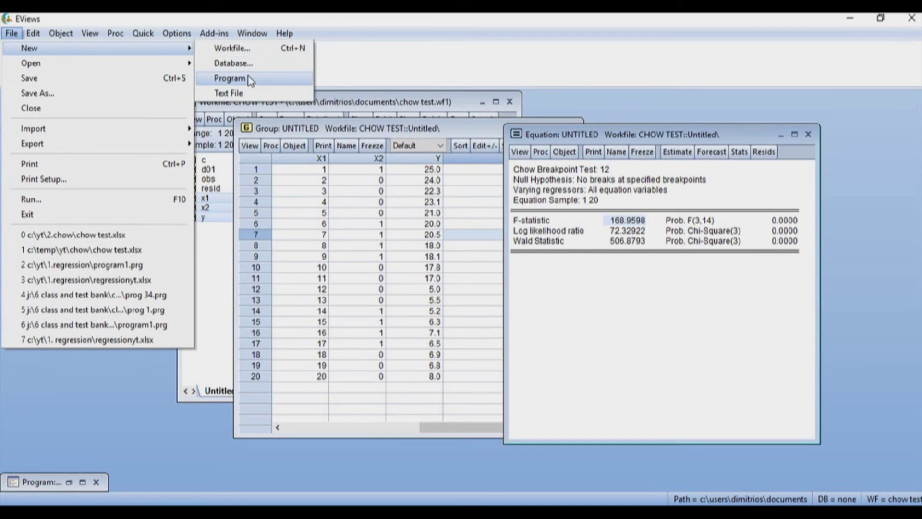
left_click(70, 483)
left_click(70, 483)
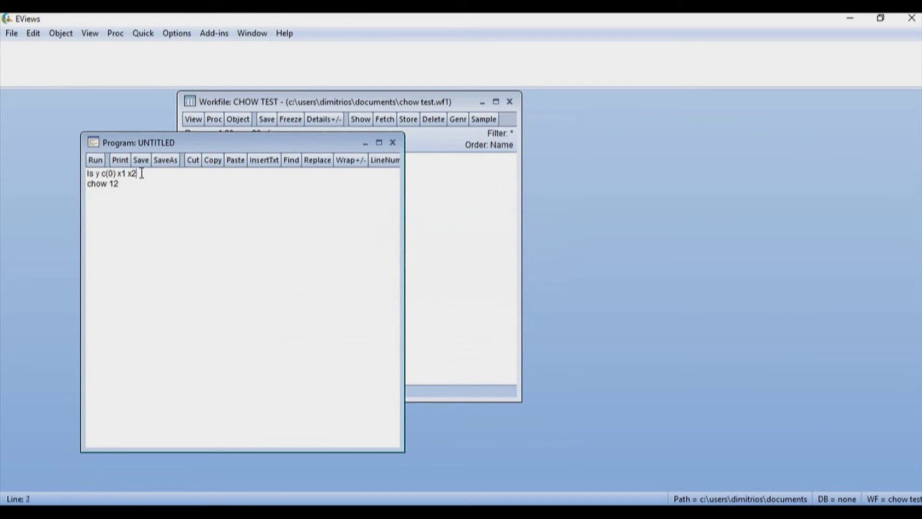
Step: Select both lines, 'ls y c(0) x1 x2' and 'chow 12', and open Run Program
left_click_drag(141, 173, 87, 173)
left_click(112, 189)
left_click_drag(148, 172, 116, 165)
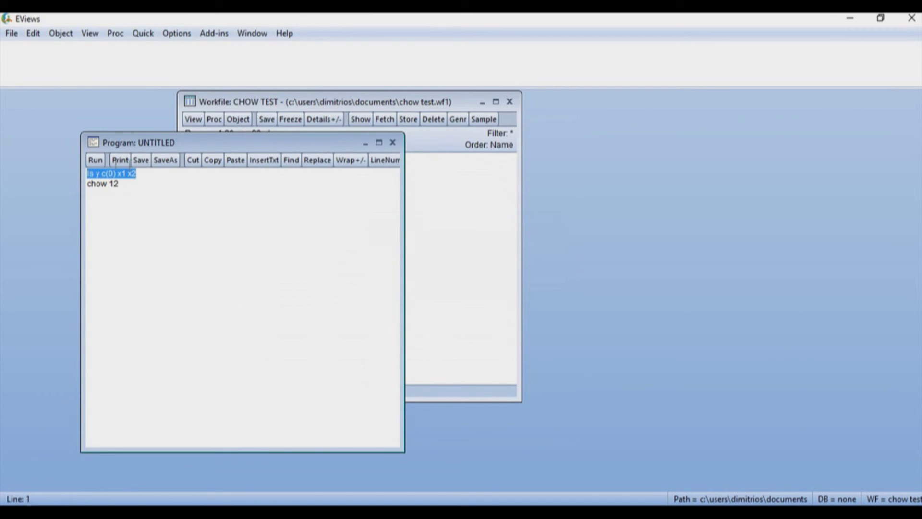
left_click(95, 174)
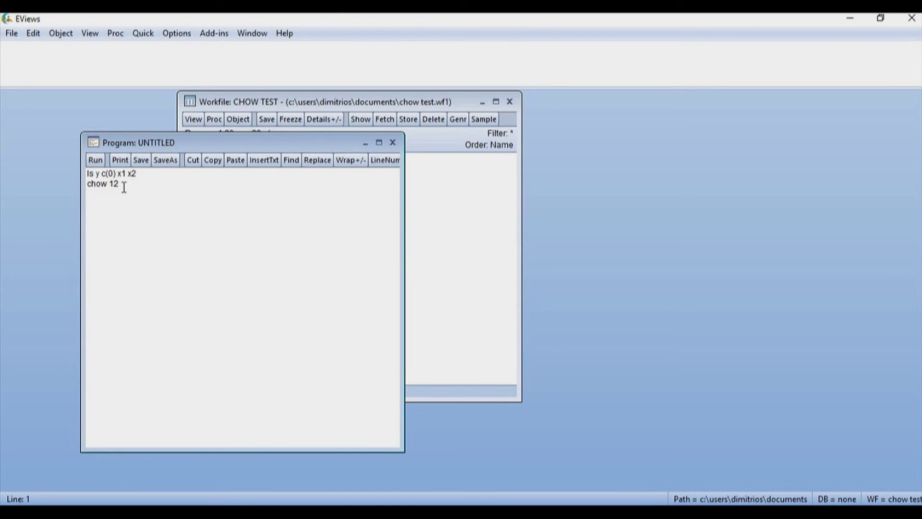
left_click_drag(109, 184, 86, 173)
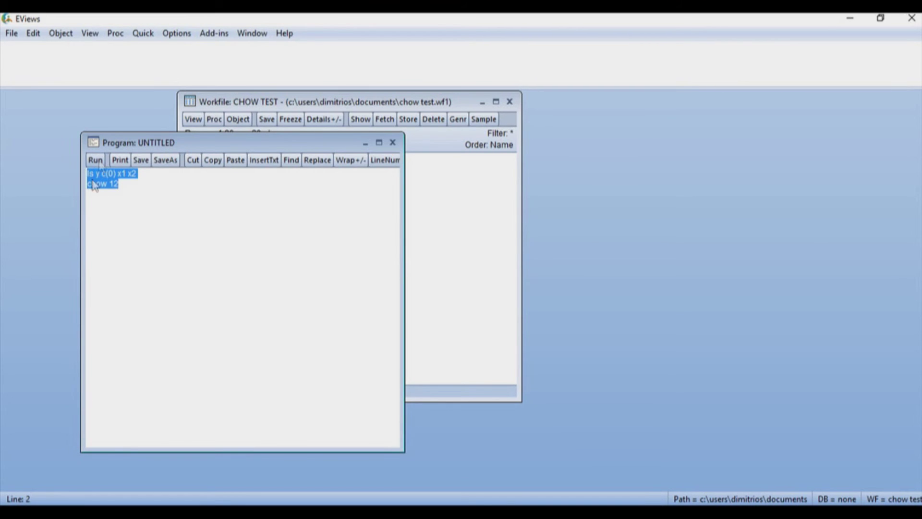
left_click(95, 160)
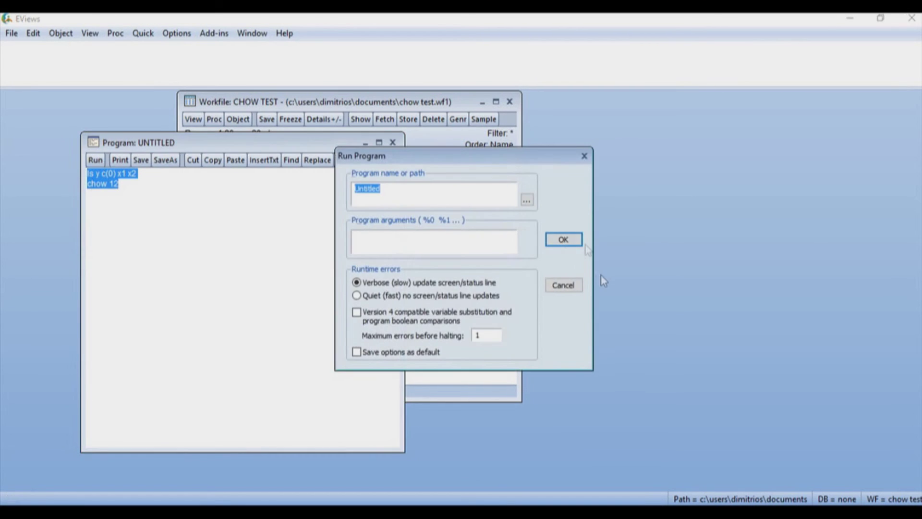
Step: Confirm the Run Program dialog to rerun the regression and the Chow test at 12
left_click(573, 239)
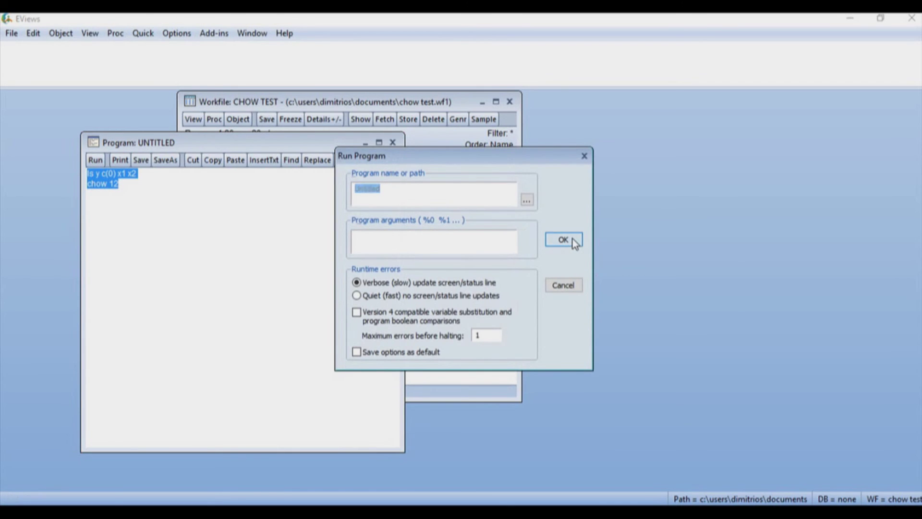